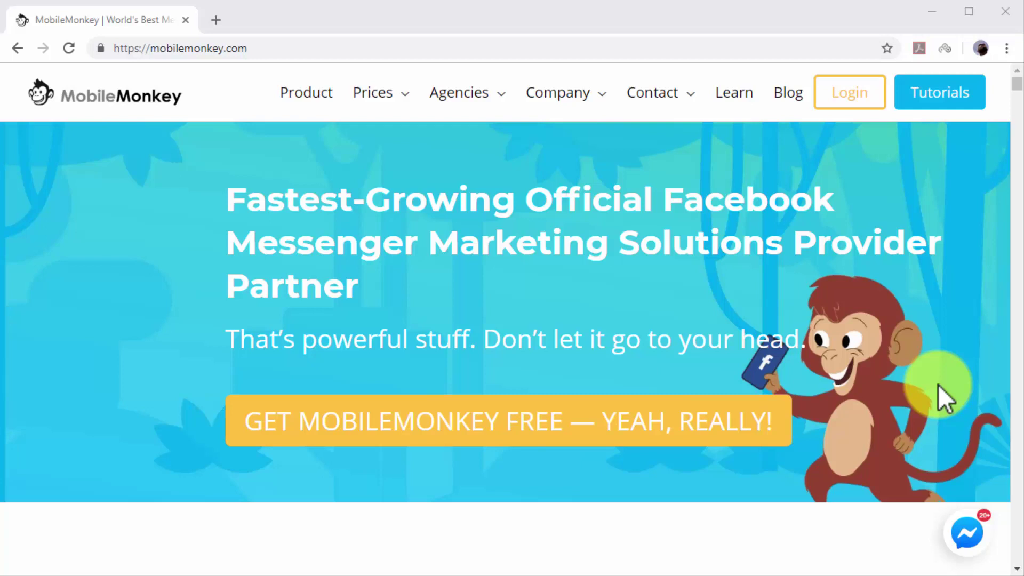
Sign up for MobileMonkey free and connect the Diabetes Care ME Facebook page to a new bot.
left_click(767, 414)
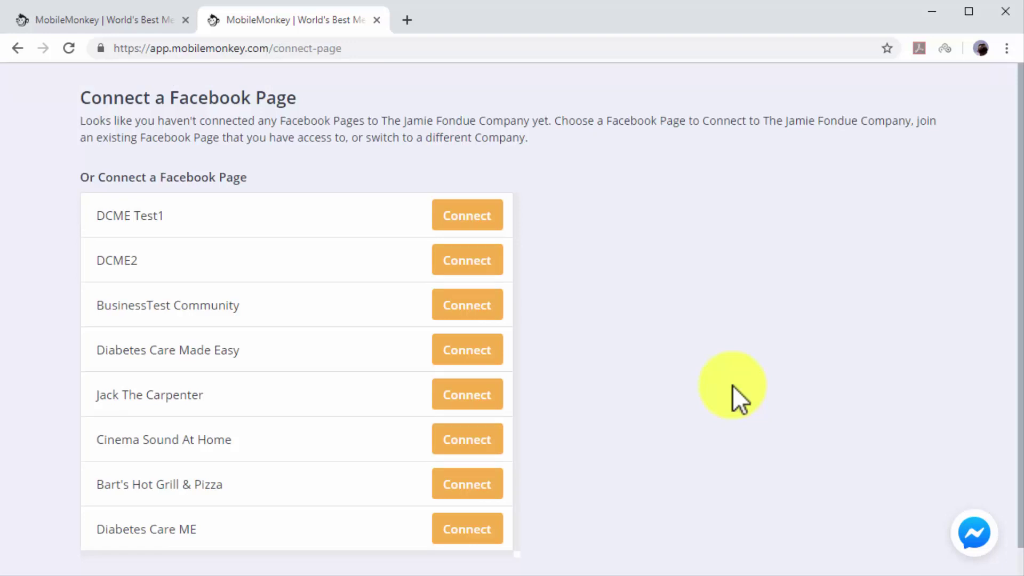
scroll(681, 468, "down", 1)
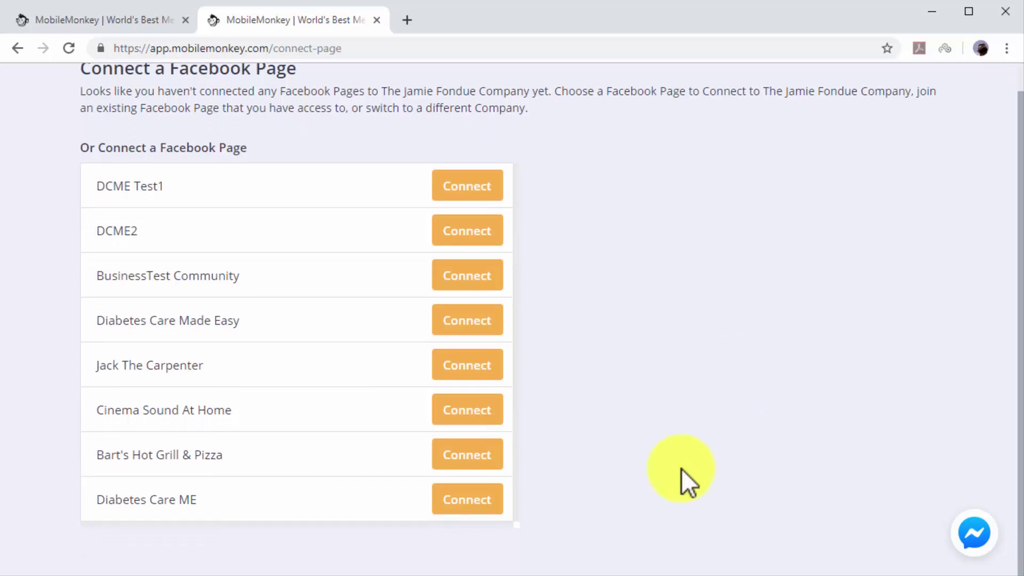
left_click(465, 501)
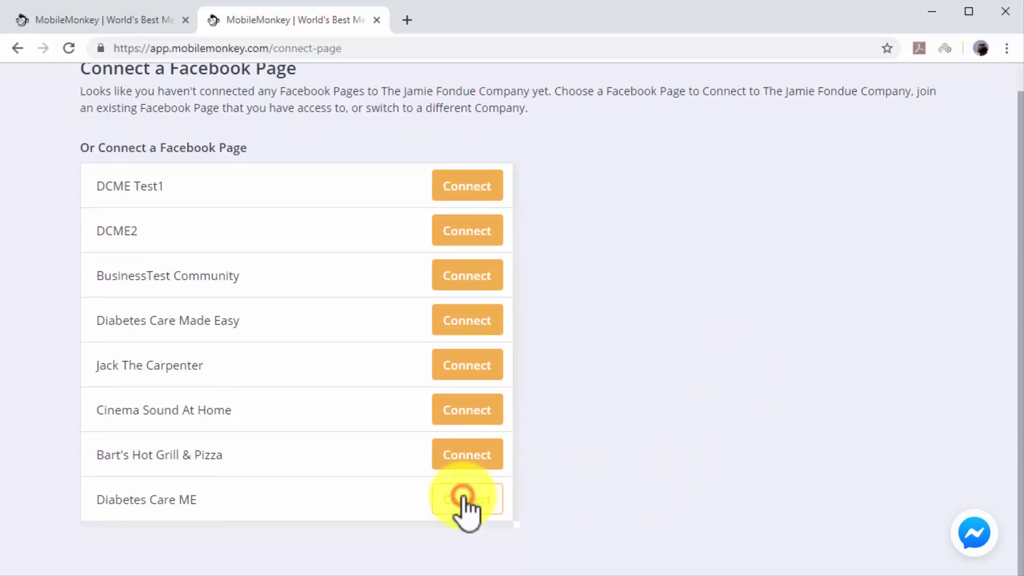
Create the Diabetes Care ME bot using the 'Start from scratch' template and scroll through its Home dashboard.
left_click(464, 499)
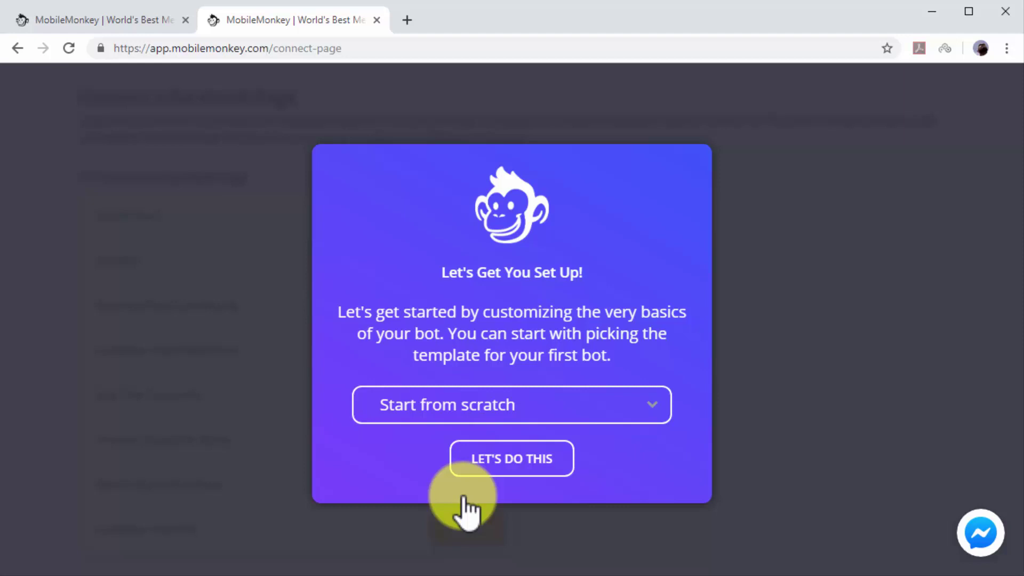
left_click(614, 412)
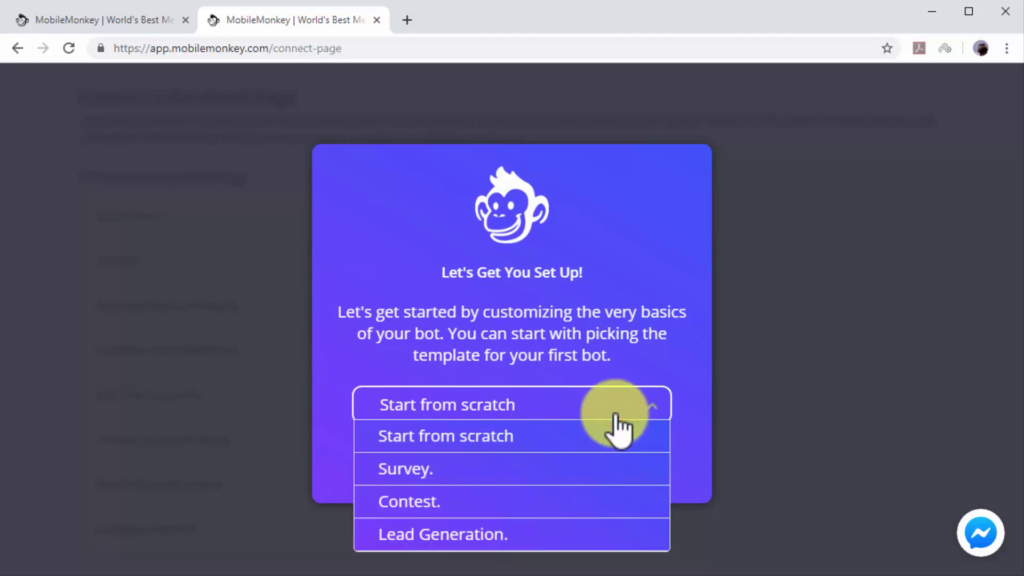
left_click(608, 434)
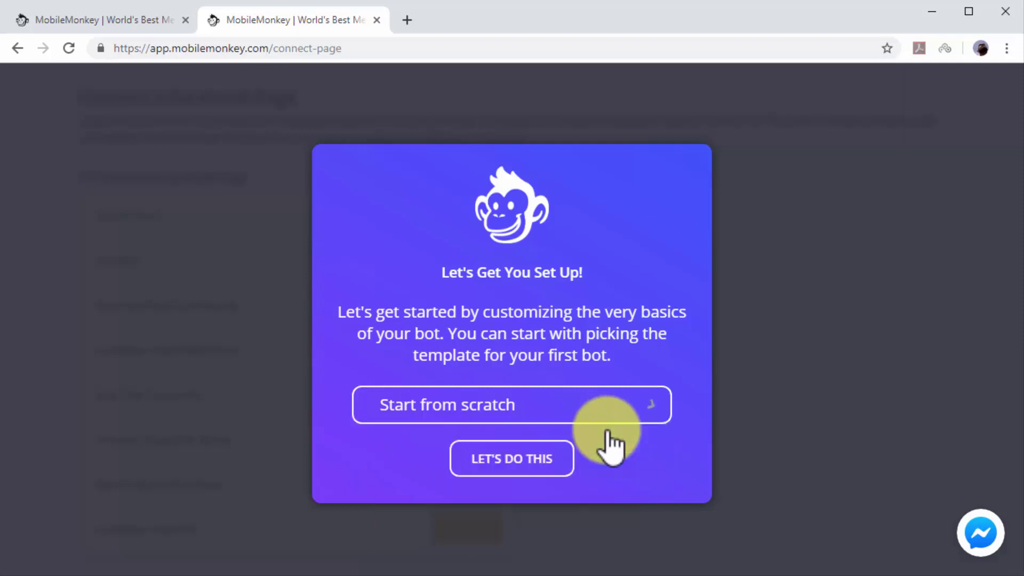
left_click(555, 460)
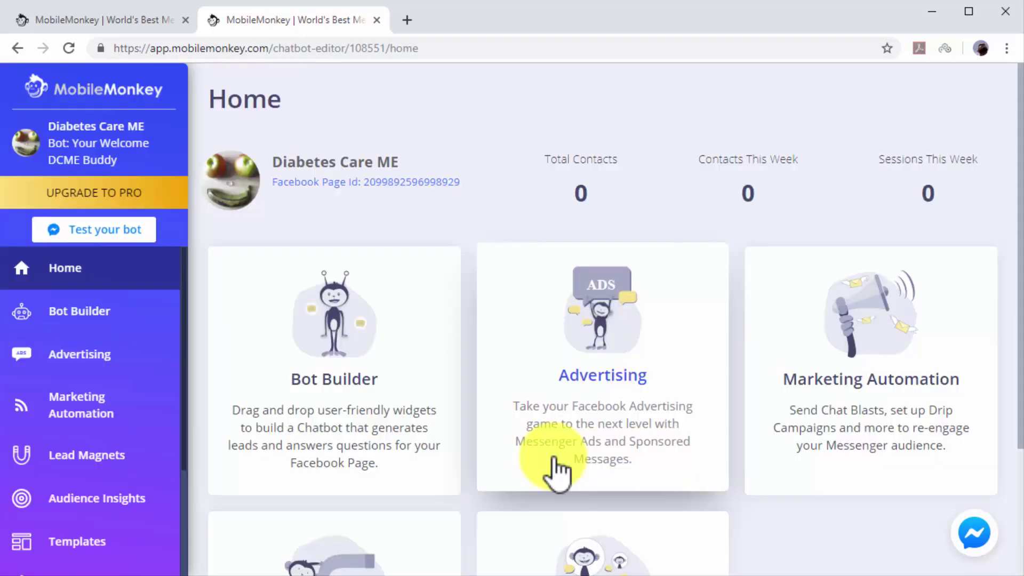
scroll(203, 451, "down", 2)
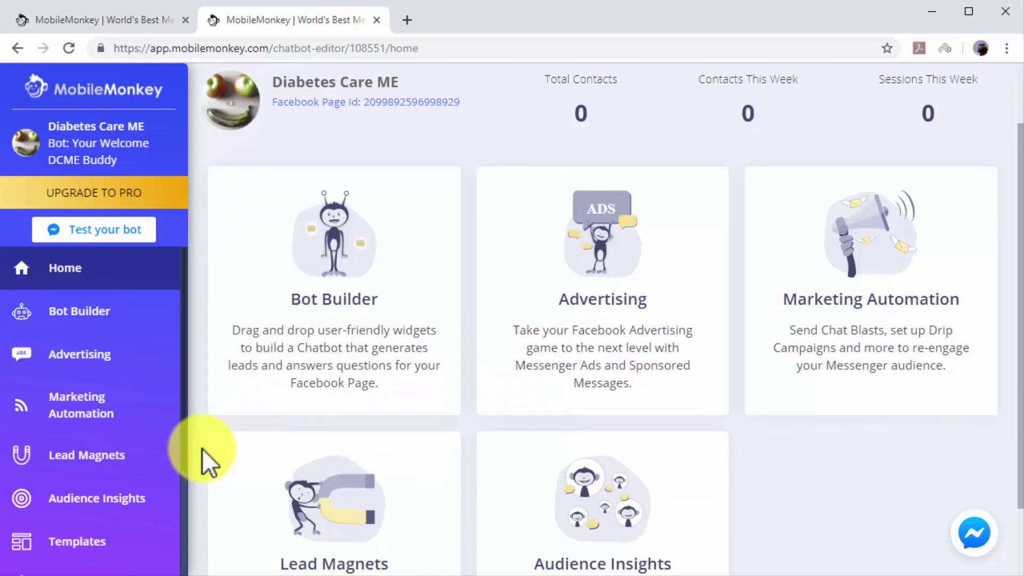
scroll(166, 422, "down", 3)
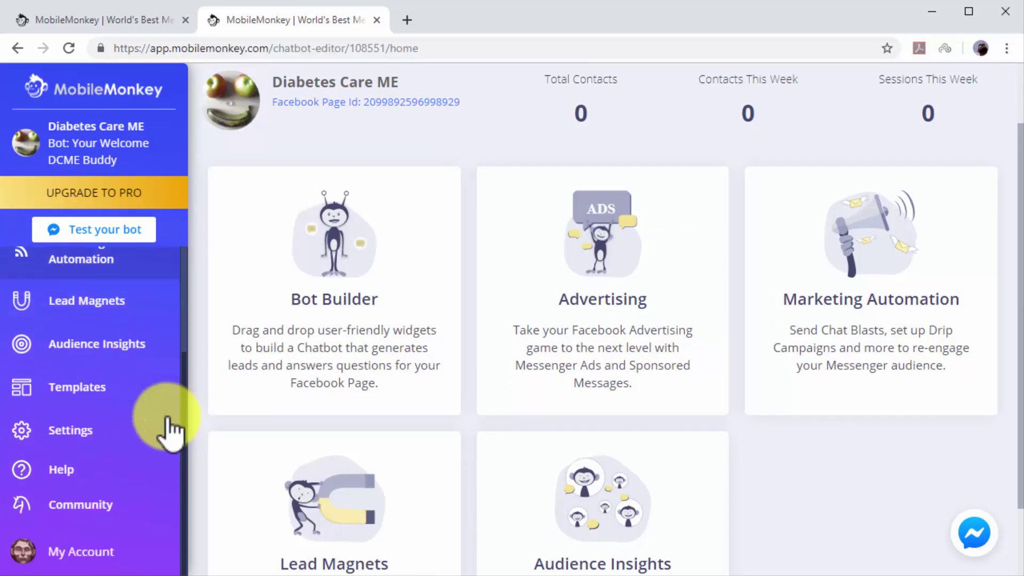
In the bot settings, rename the bot to 'Diabetes Care Made Easy'.
left_click(161, 435)
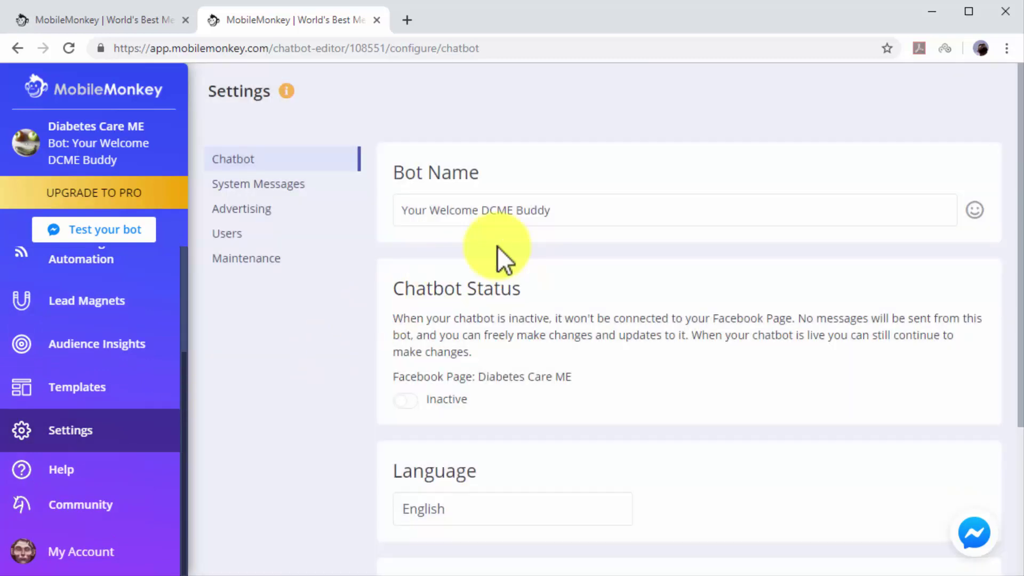
left_click(567, 216)
key("BackSpace")
key("BackSpace")
key("BackSpace")
key("BackSpace")
key("BackSpace")
key("BackSpace")
key("BackSpace")
key("BackSpace")
key("BackSpace")
key("BackSpace")
key("BackSpace")
key("BackSpace")
key("BackSpace")
key("BackSpace")
key("BackSpace")
key("BackSpace")
key("BackSpace")
key("BackSpace")
key("BackSpace")
key("BackSpace")
type("Diab")
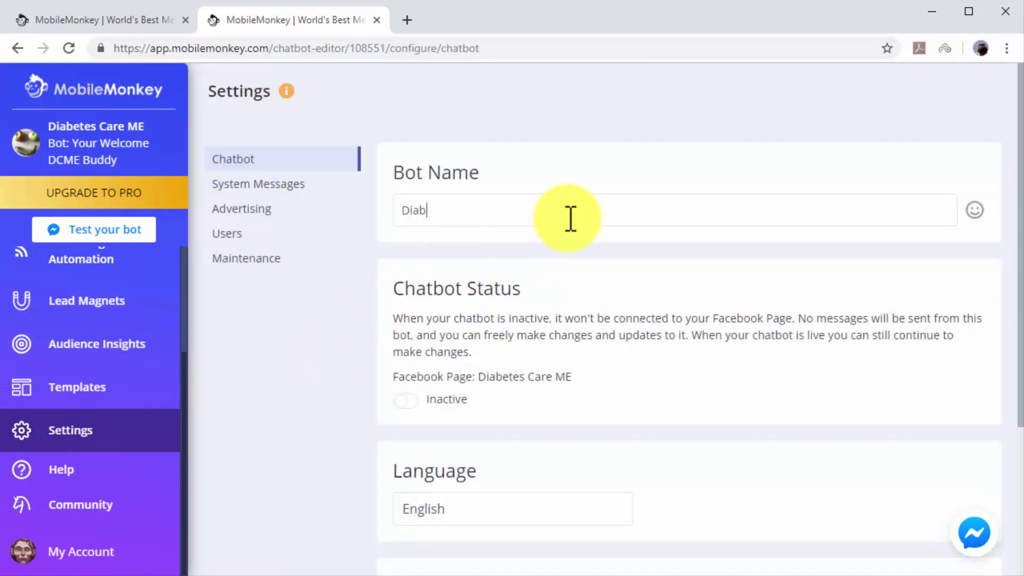
type("etes Care Made Easy")
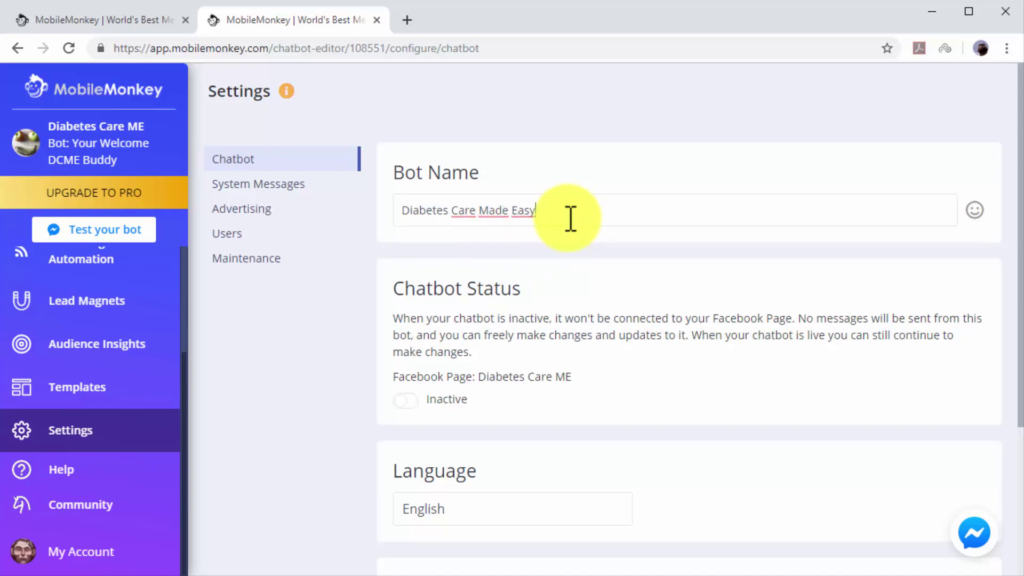
left_click(516, 292)
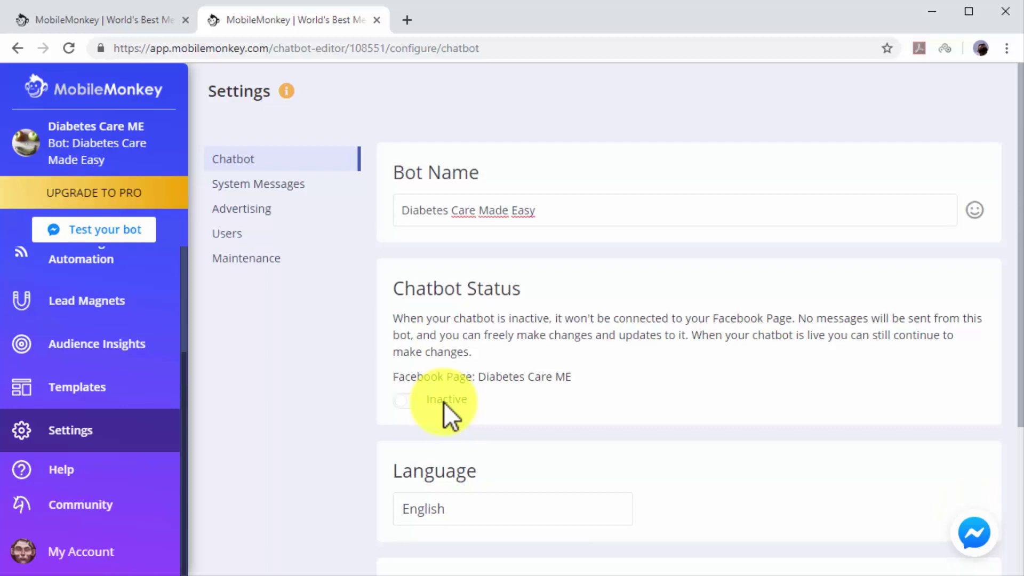
Switch the chatbot status to Active and keep English as the bot language.
left_click(414, 401)
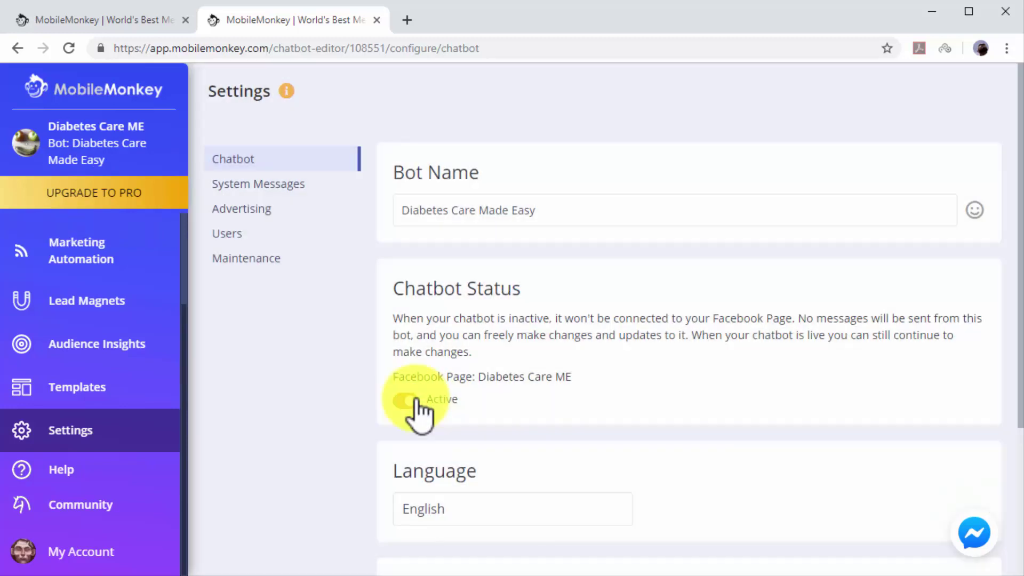
scroll(677, 414, "down", 3)
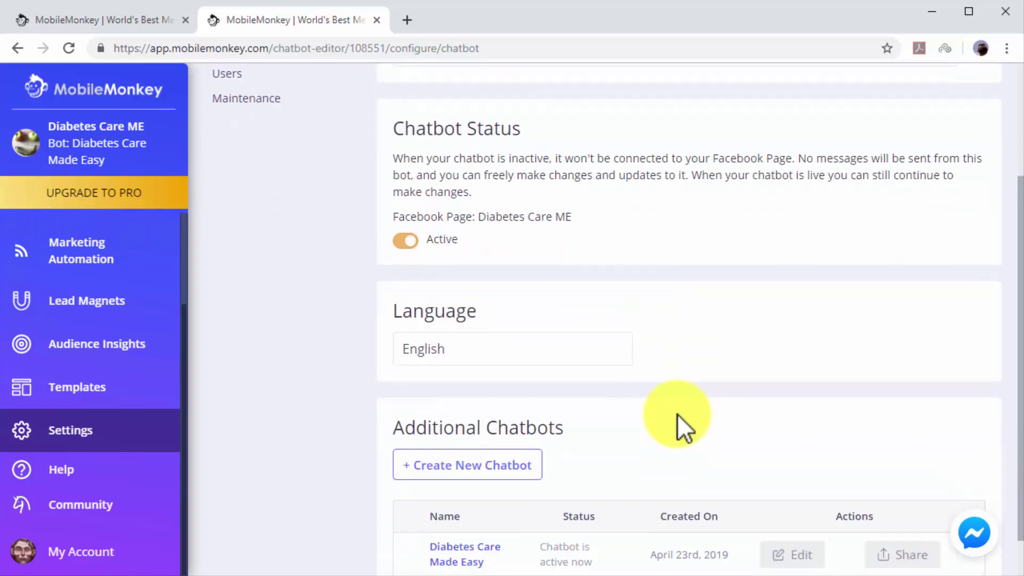
left_click(597, 356)
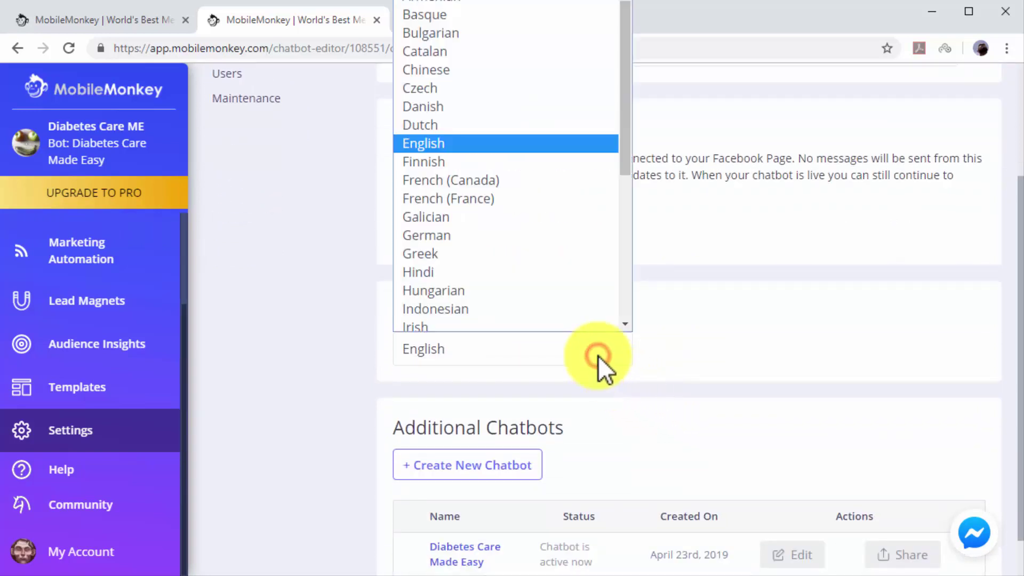
left_click(597, 356)
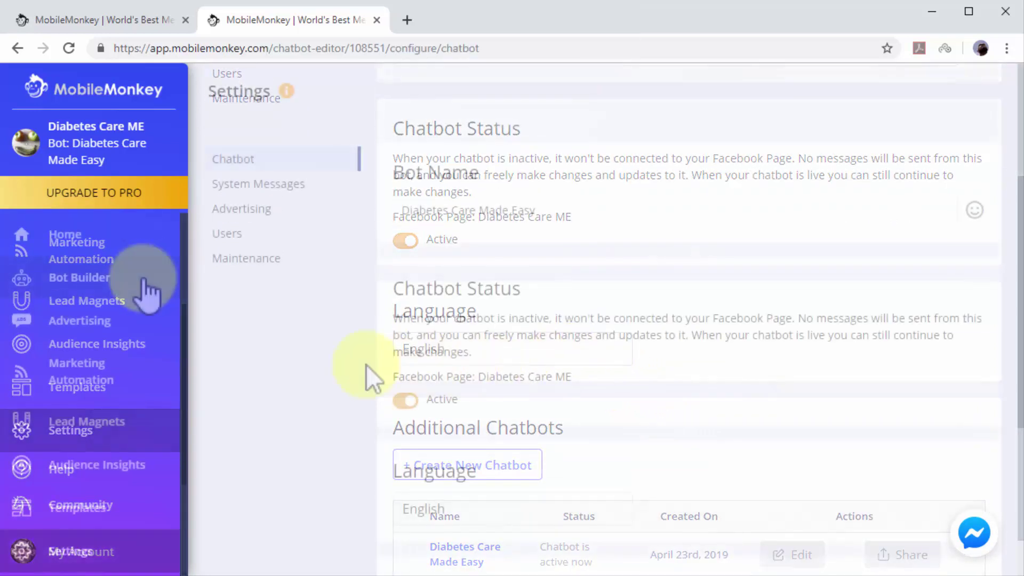
Go to the Bot Builder page showing the Dialogues and Q&A options.
left_click(143, 279)
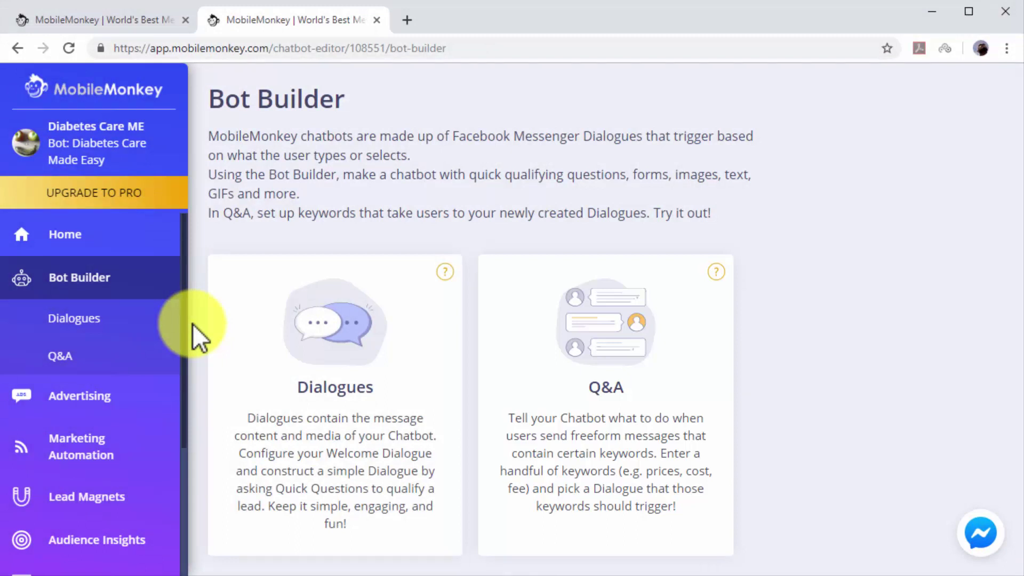
Replace the Welcome Dialogue greeting with 'Hi There! Feel free to look around!'.
left_click(285, 410)
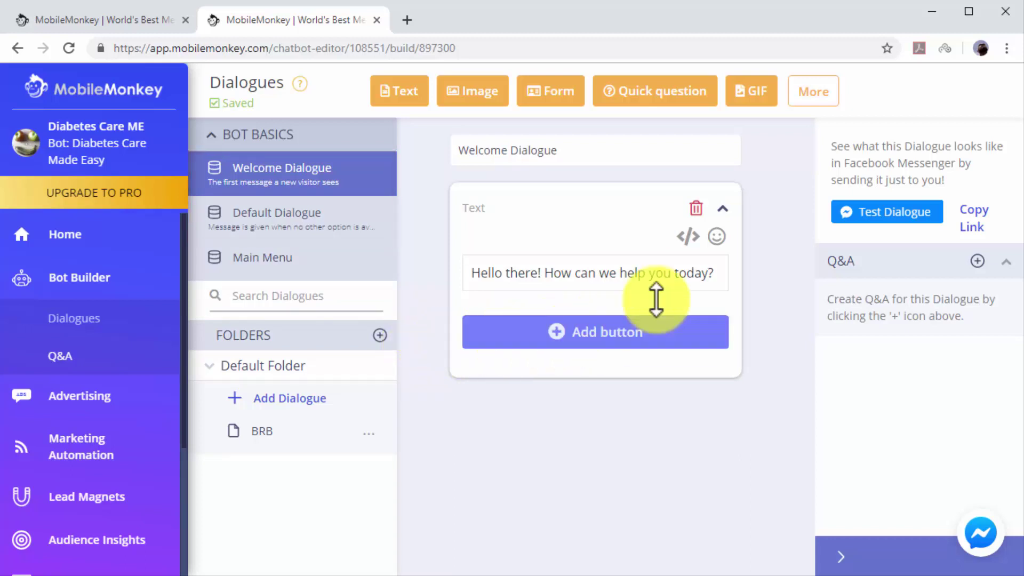
left_click(713, 271)
key("BackSpace")
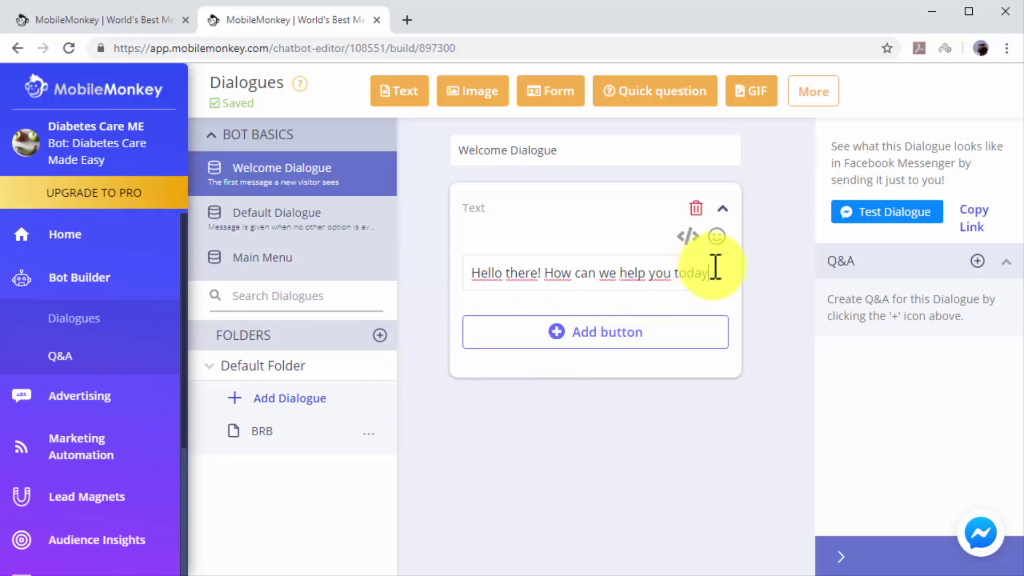
key("BackSpace")
key("BackSpace")
key("BackSpace")
key("BackSpace")
key("BackSpace")
key("BackSpace")
key("BackSpace")
key("BackSpace")
key("BackSpace")
key("BackSpace")
key("BackSpace")
key("BackSpace")
key("BackSpace")
key("BackSpace")
key("BackSpace")
key("BackSpace")
key("BackSpace")
key("BackSpace")
key("BackSpace")
key("BackSpace")
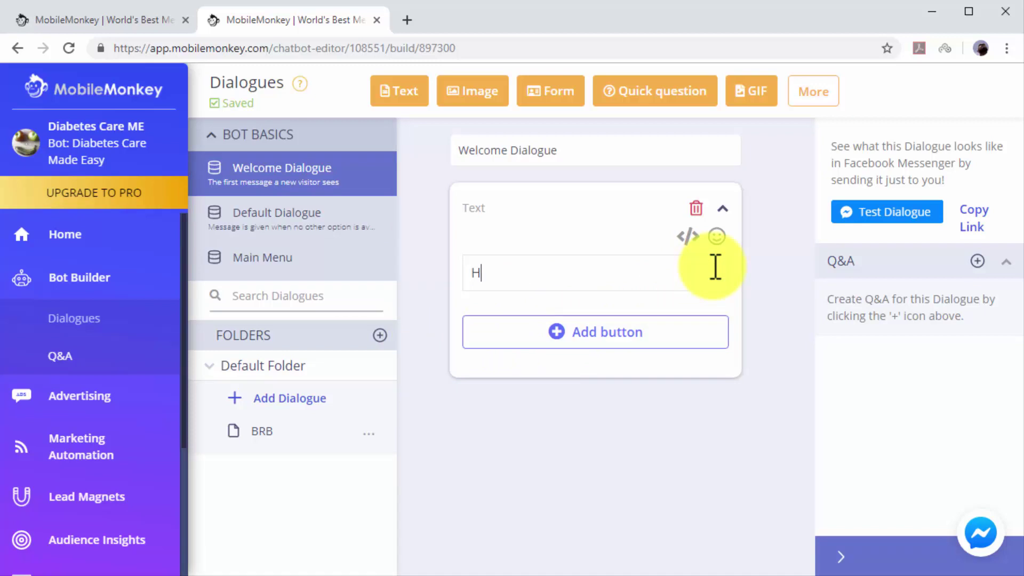
type("i There! Feel free to look around!")
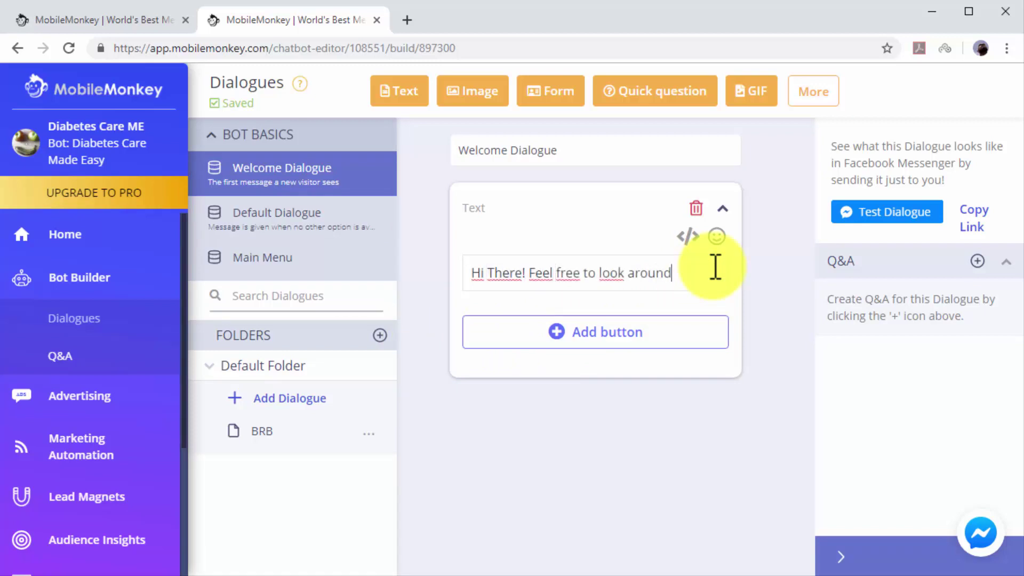
Replace the Default Dialogue reply with the pasted 'Thanks! Please give us a sec while we confirm your info with our experts!'.
left_click(331, 224)
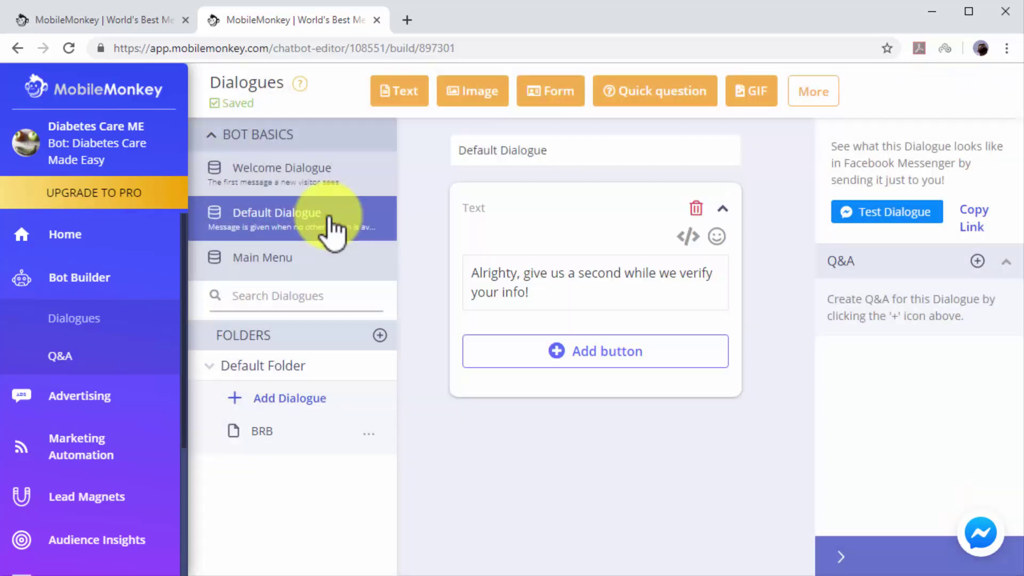
left_click(564, 302)
key("BackSpace")
key("BackSpace")
key("BackSpace")
key("BackSpace")
key("BackSpace")
key("BackSpace")
key("BackSpace")
key("BackSpace")
key("BackSpace")
key("BackSpace")
key("BackSpace")
key("BackSpace")
key("BackSpace")
key("BackSpace")
key("BackSpace")
key("BackSpace")
key("BackSpace")
key("BackSpace")
key("BackSpace")
key("BackSpace")
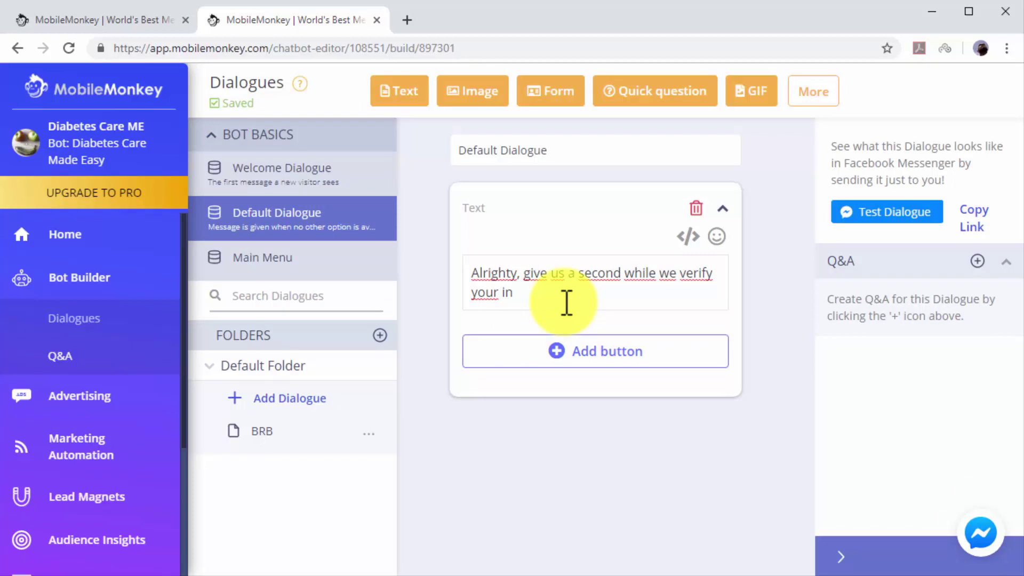
key("BackSpace")
key("BackSpace")
key("BackSpace")
key("BackSpace")
key("BackSpace")
key("BackSpace")
key("BackSpace")
key("BackSpace")
key("BackSpace")
key("BackSpace")
key("BackSpace")
key("BackSpace")
key("BackSpace")
key("BackSpace")
key("BackSpace")
key("BackSpace")
key("BackSpace")
key("BackSpace")
key("BackSpace")
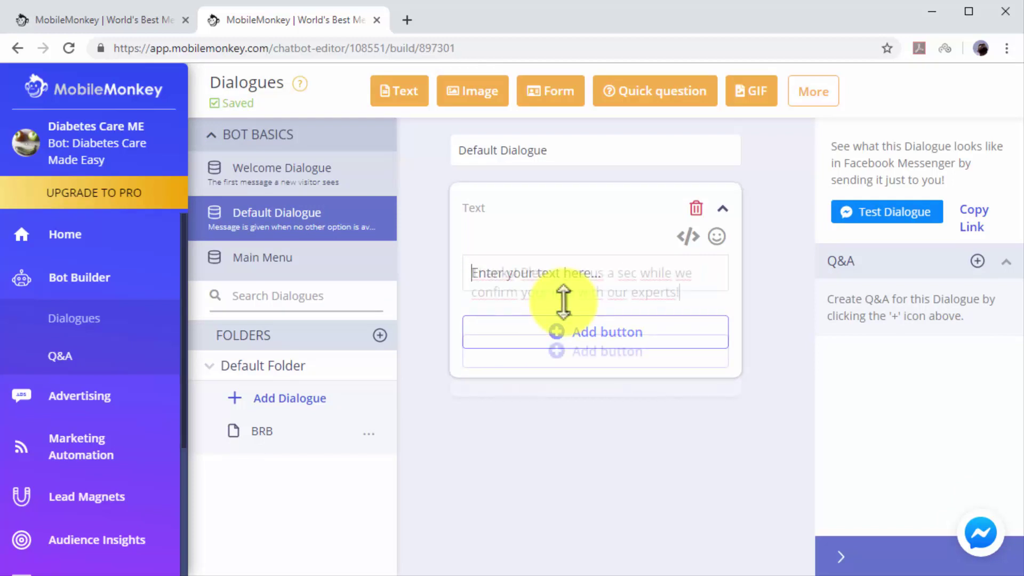
type("Thanks! Please give us a sec while we confirm your info with our experts!")
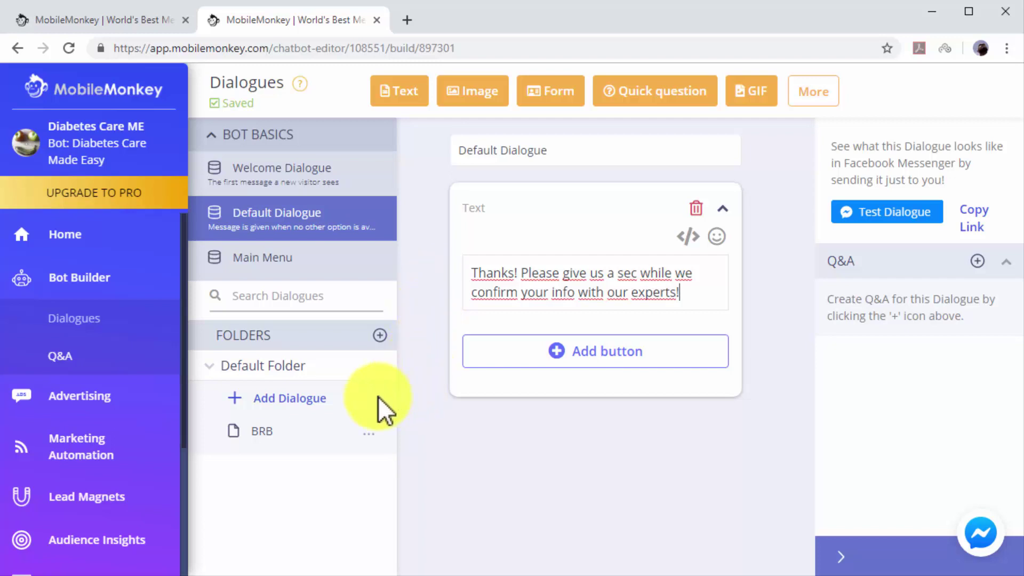
Add a new dialogue named 'Support Message 1' to the Default Folder.
left_click(311, 407)
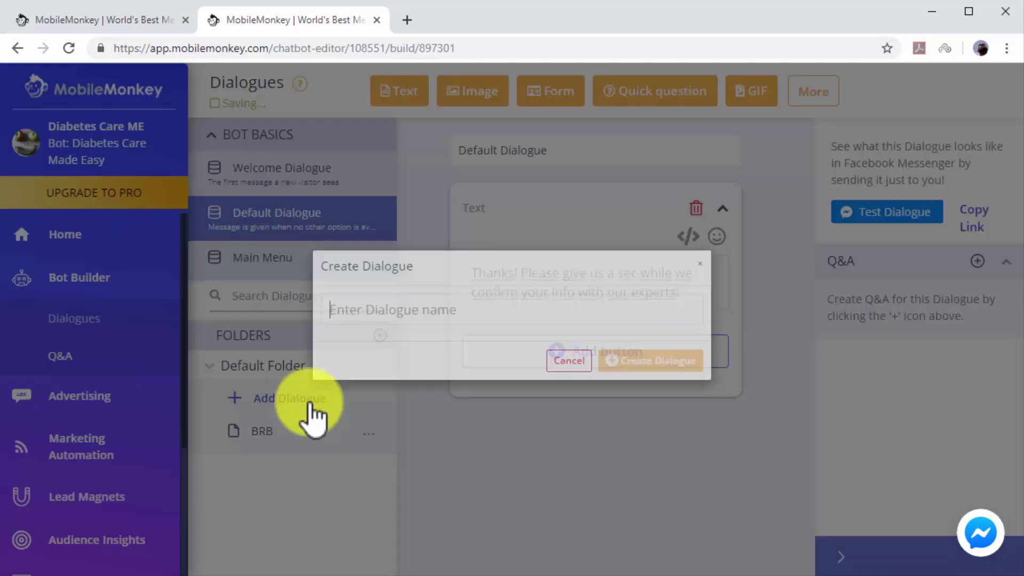
type("Sup")
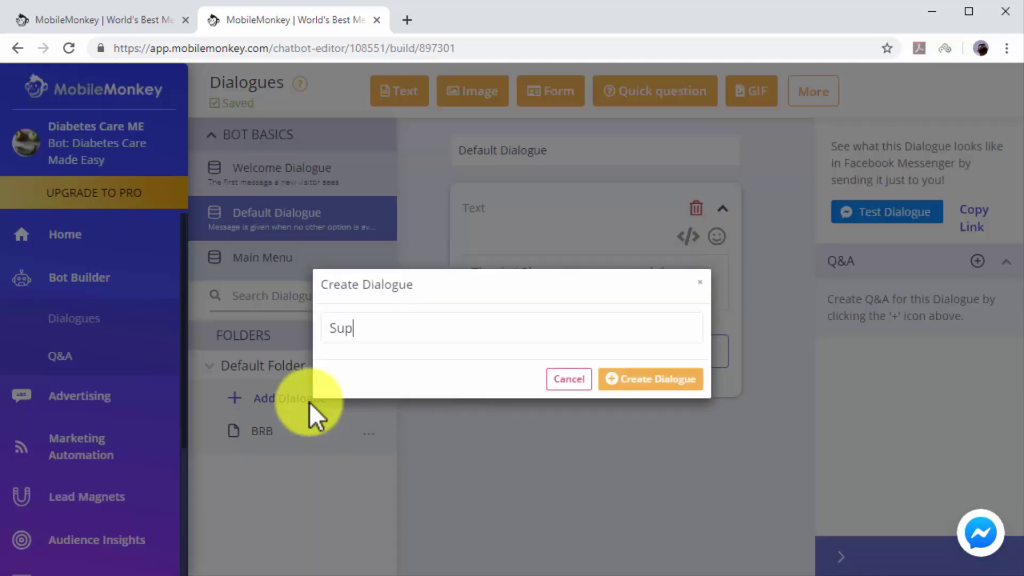
type("port Message 1")
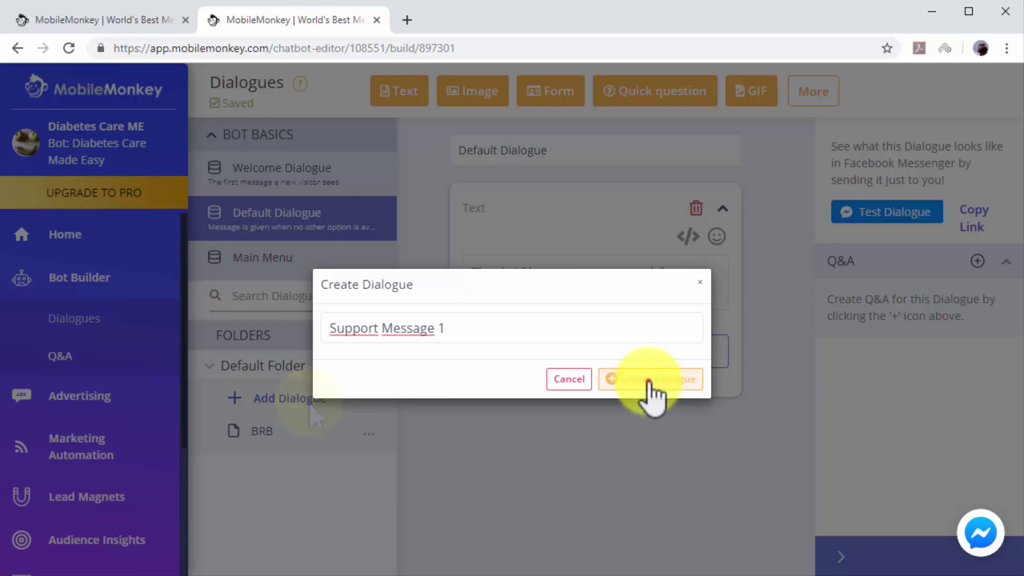
left_click(648, 380)
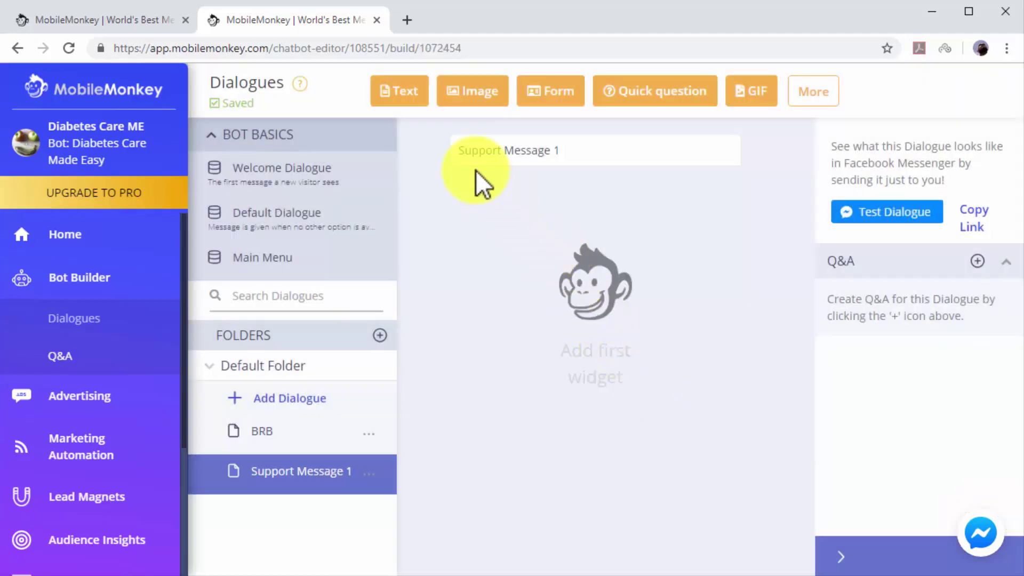
Add a Text widget reading 'Ok cool, we might need to check this out further, please stand by!'.
left_click(405, 99)
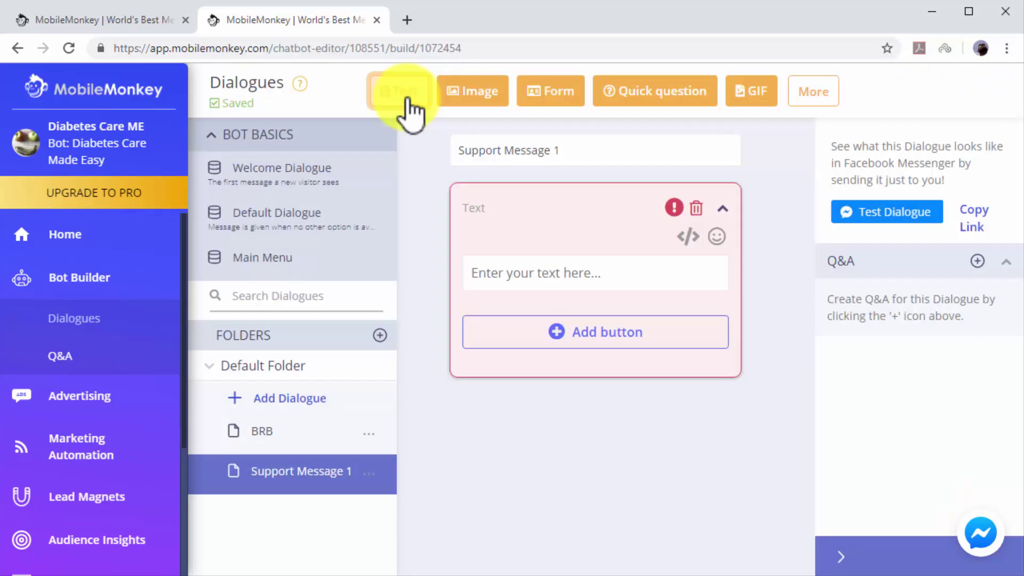
left_click(531, 269)
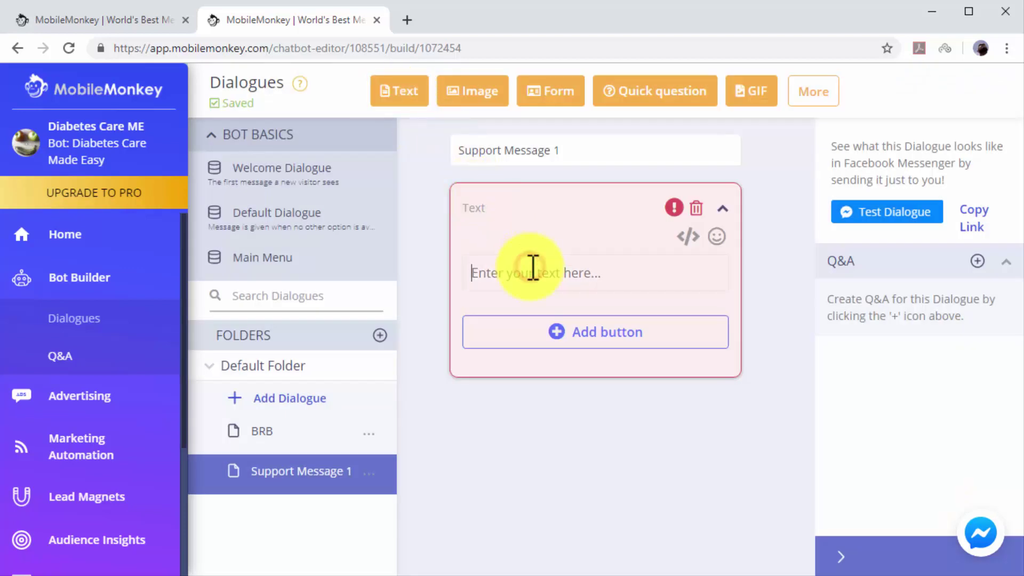
type("Ok cool, ")
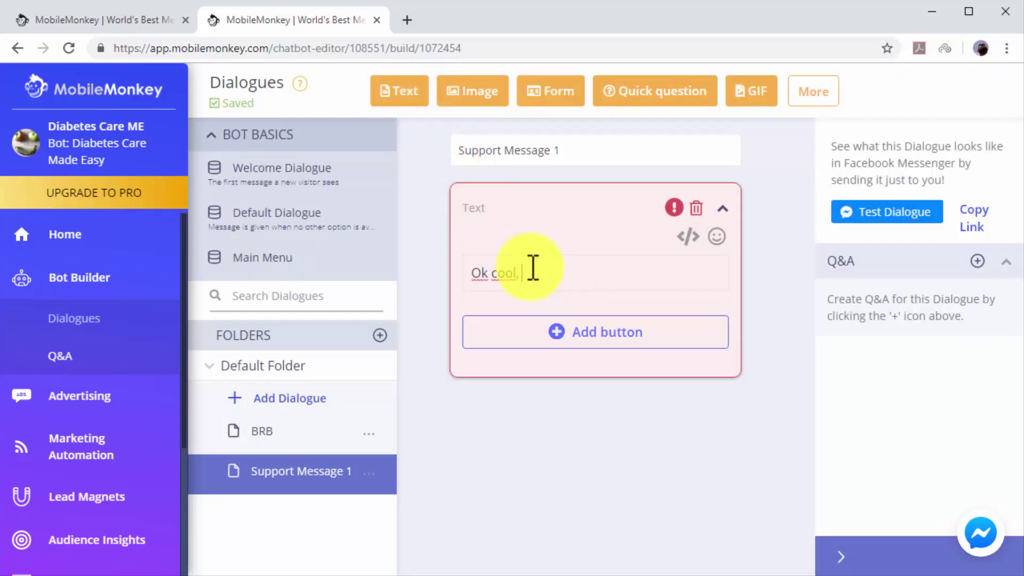
type("we might need to chec")
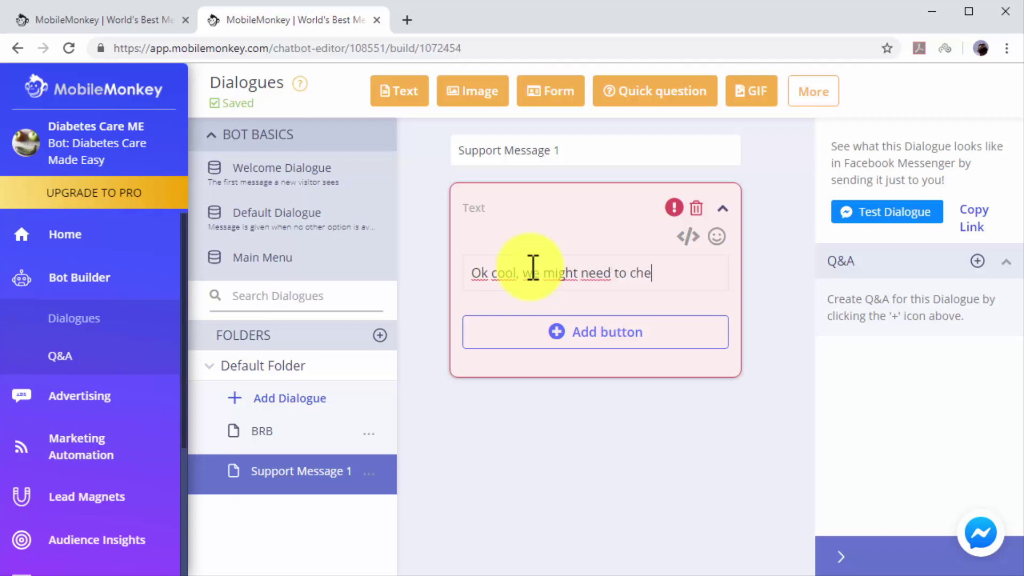
key("BackSpace")
type("ck this out furth")
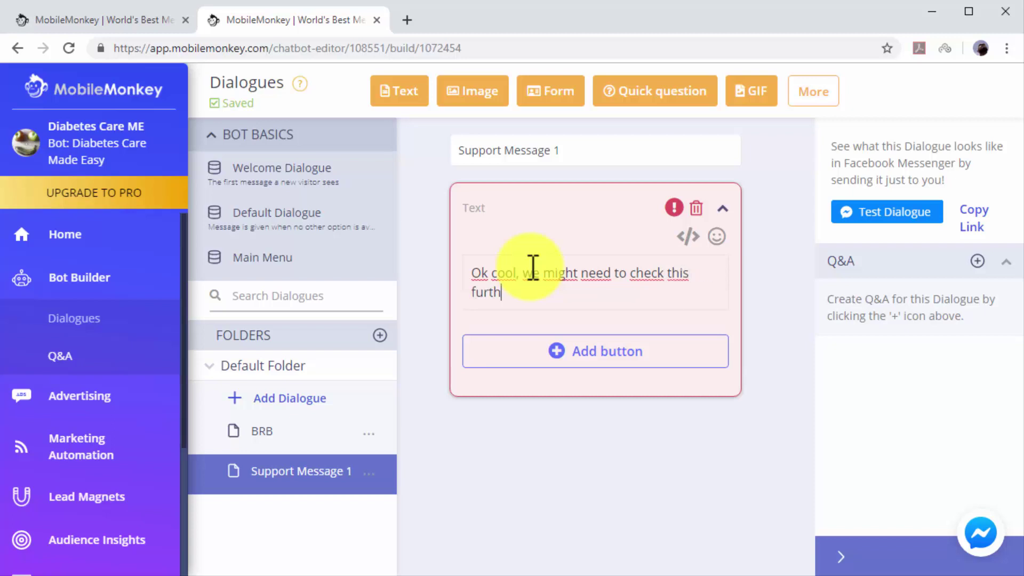
type("er, please stand by")
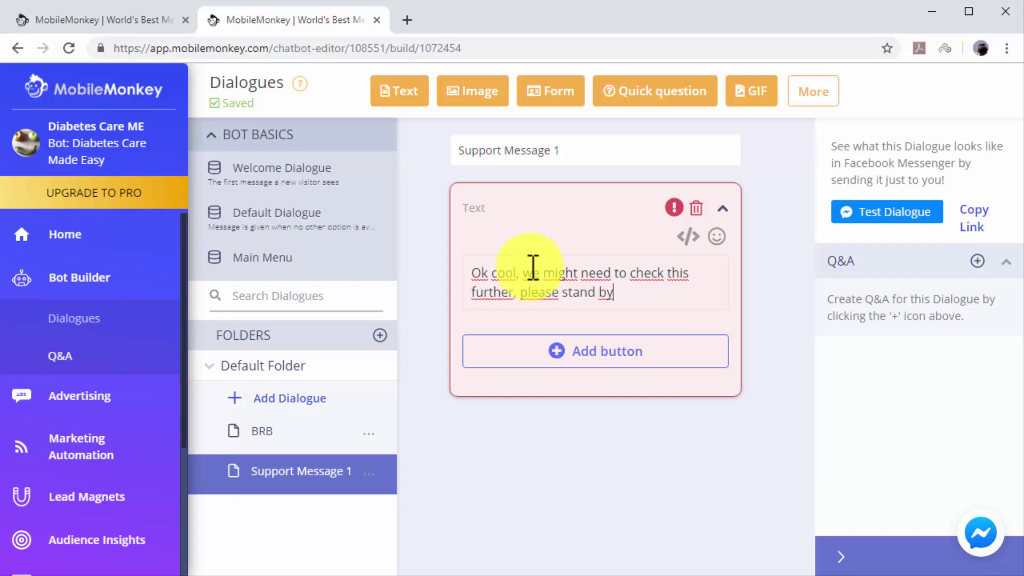
type("!")
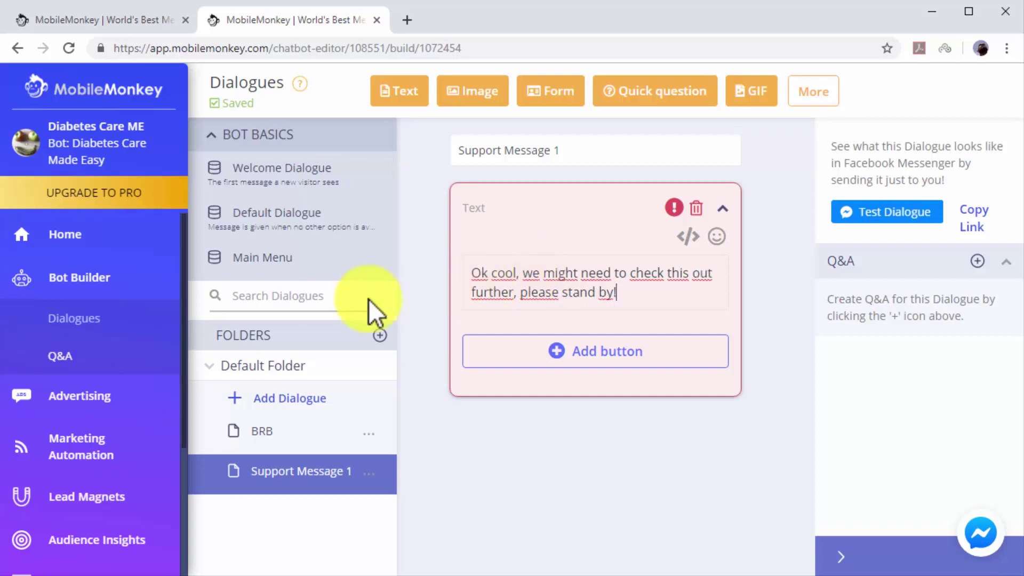
Go to the Bot Builder Q&A section and add a new blank Q&A entry.
left_click(116, 364)
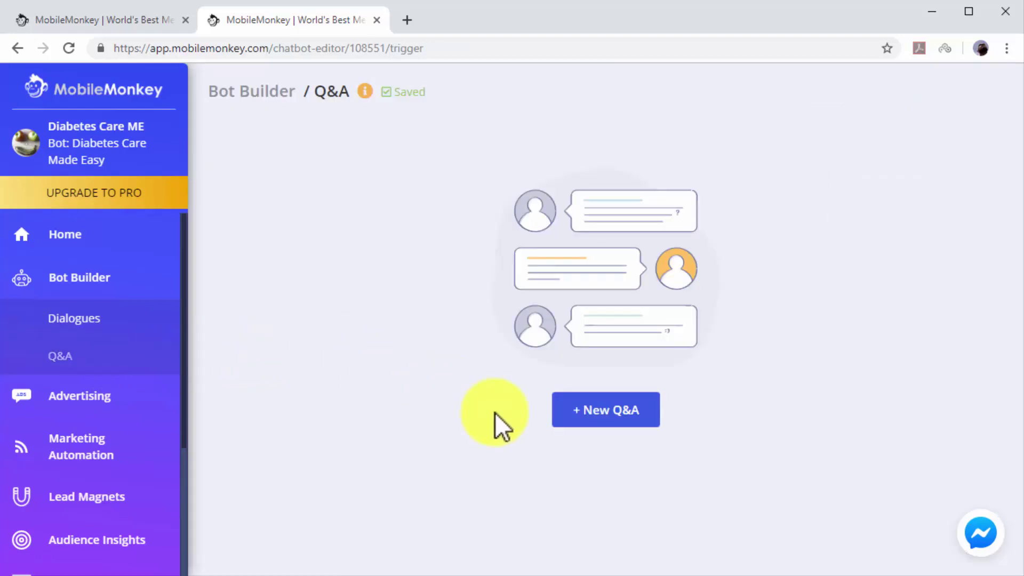
left_click(562, 421)
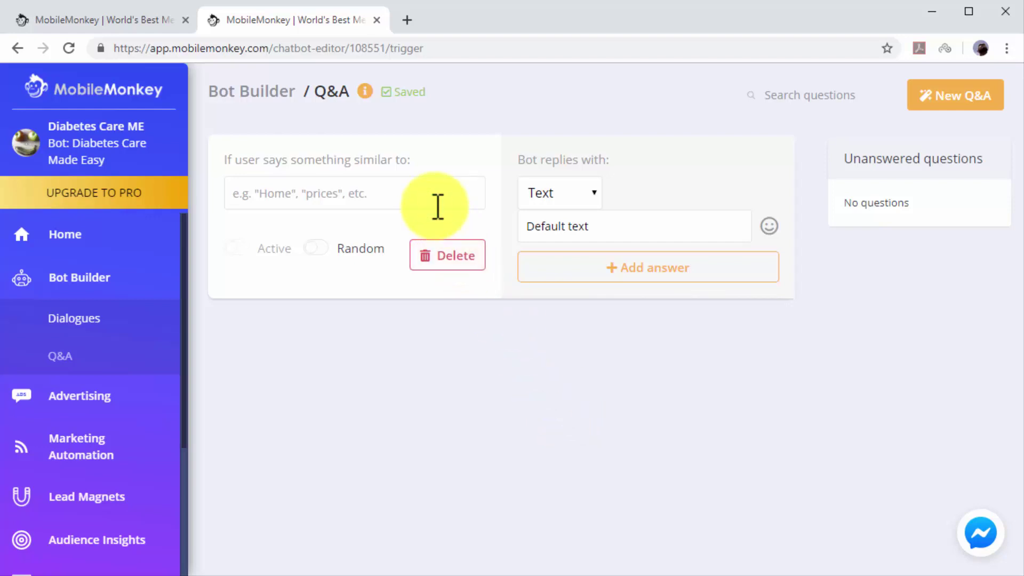
Add 'testing kit' as the user phrase that triggers the new Q&A entry.
type("testin")
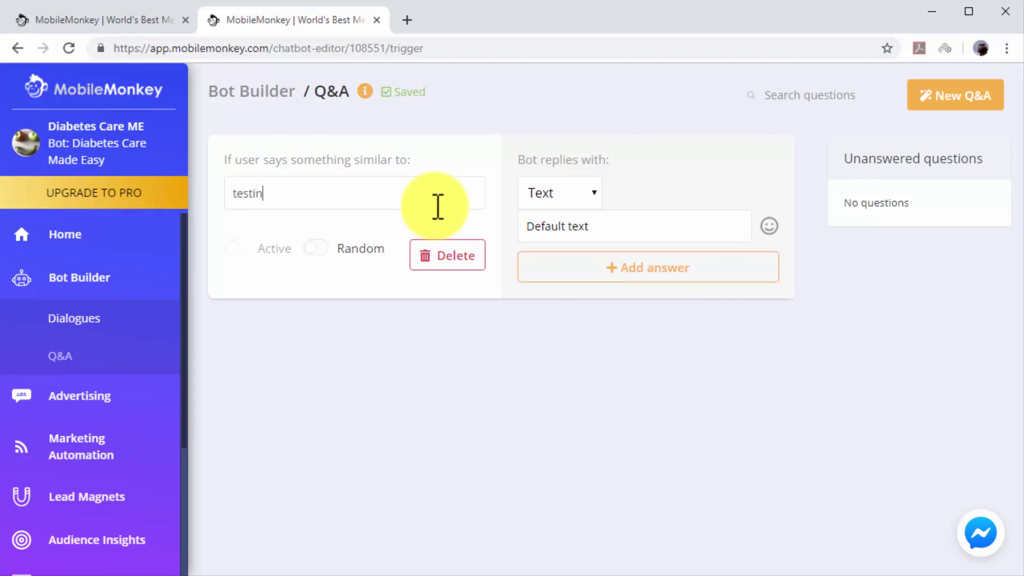
type("g kit")
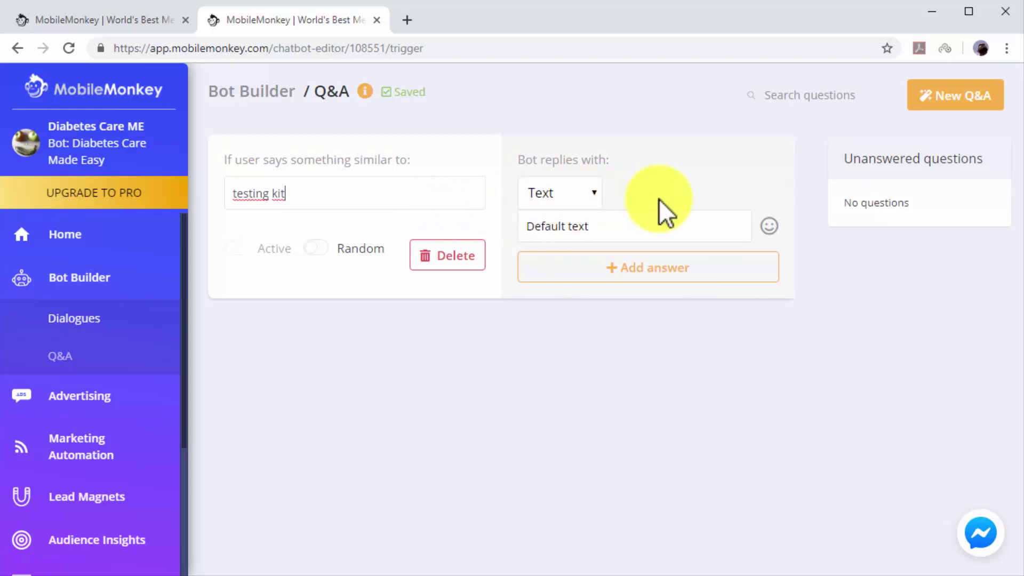
left_click(601, 198)
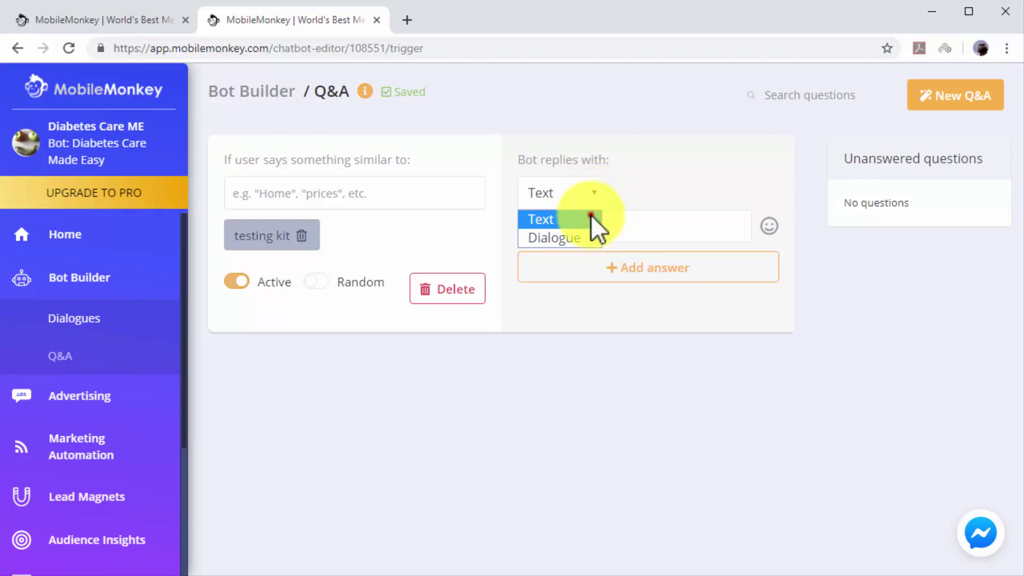
Replace the text reply with 'You might want to check the Contour Blood Monitoring Kit, out now on Amazon!' plus the pasted product link.
left_click(591, 219)
left_click(606, 224)
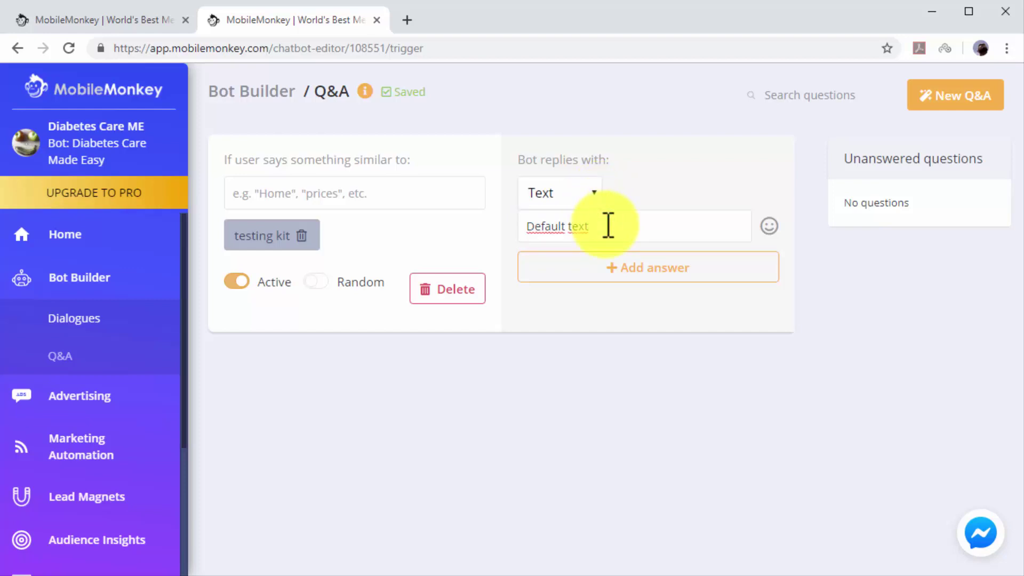
key("BackSpace")
key("BackSpace")
key("BackSpace")
key("BackSpace")
key("BackSpace")
key("BackSpace")
key("BackSpace")
key("BackSpace")
key("BackSpace")
key("BackSpace")
key("BackSpace")
key("BackSpace")
type("You might want to check the Contour ")
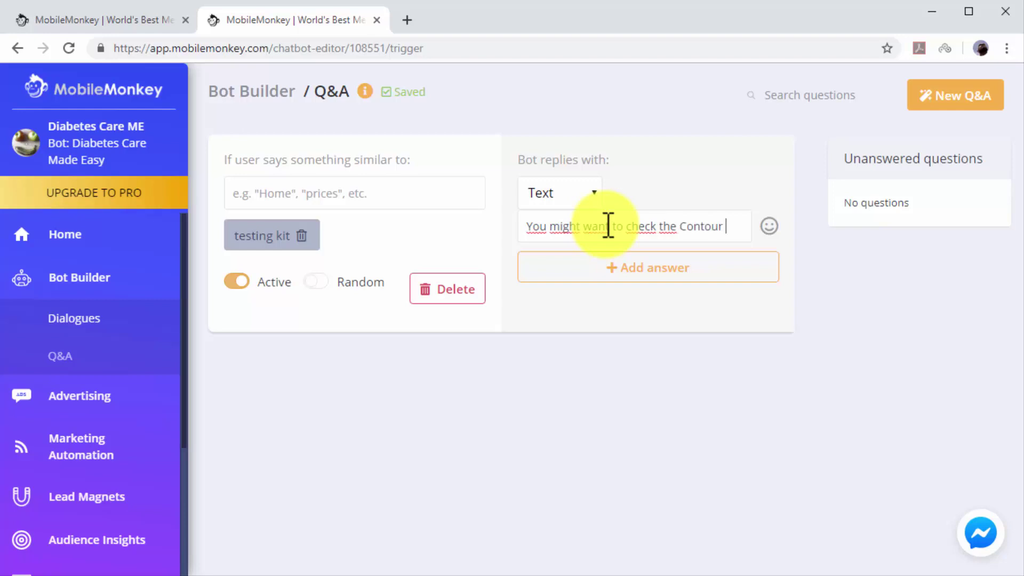
type("Blood Monit")
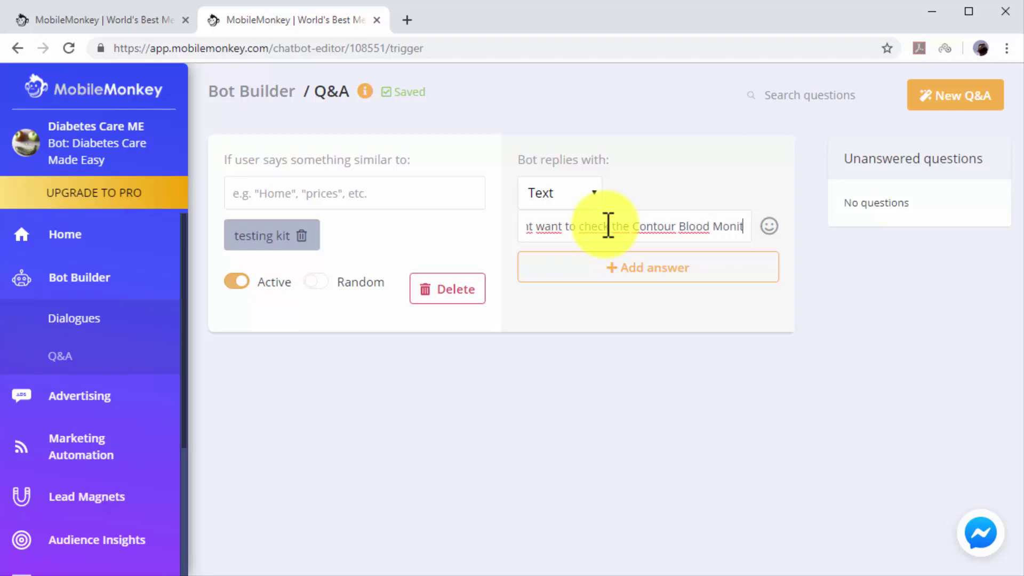
type("oring Kit, out")
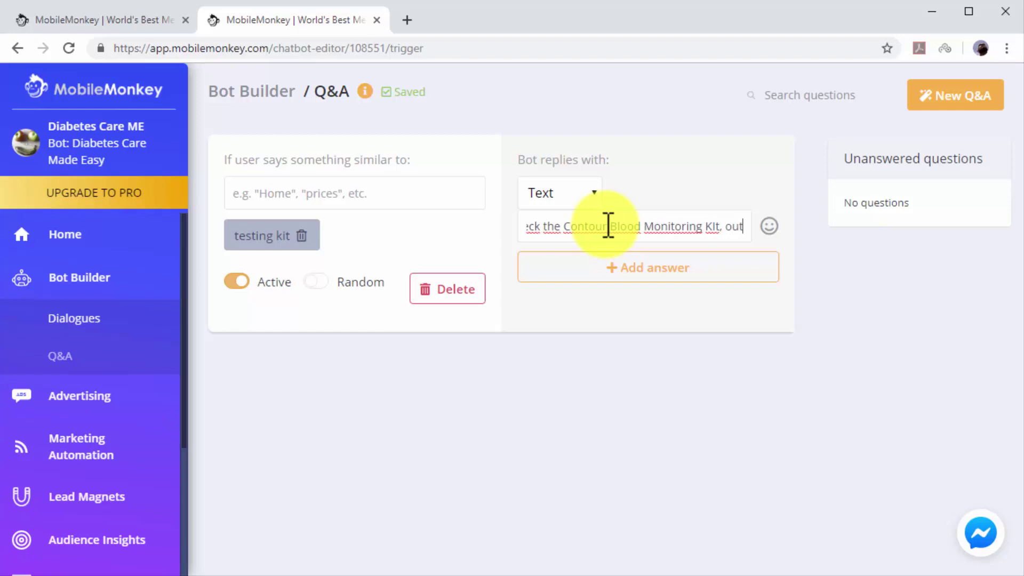
type(" now on Amazon!")
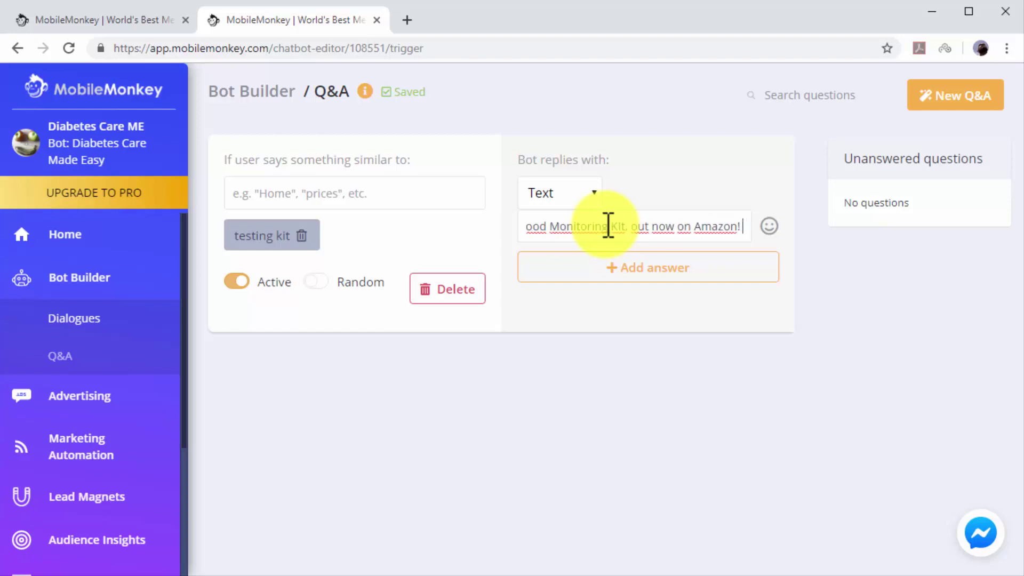
key("ctrl+v")
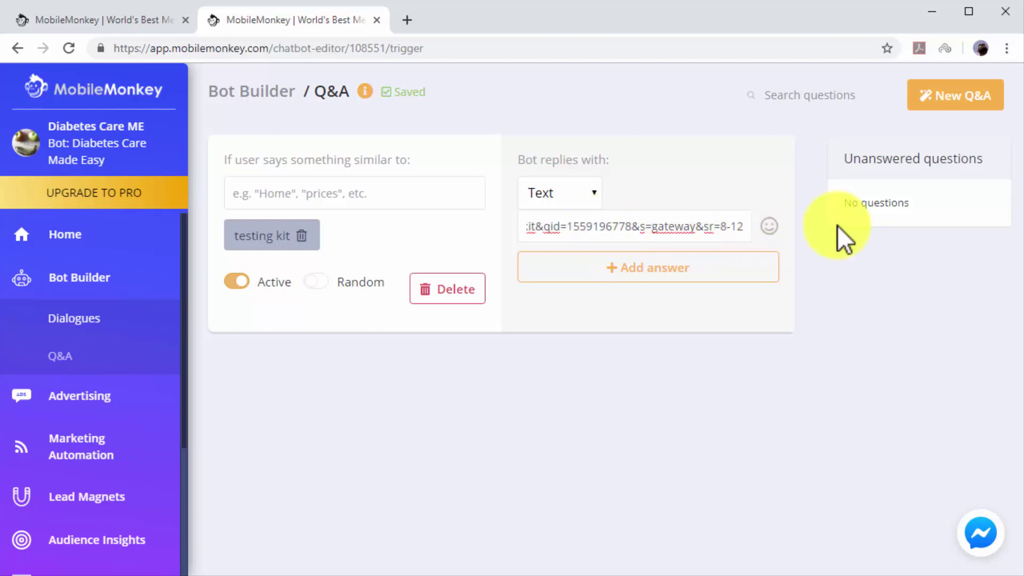
Use New Q&A to save the Contour kit reply and add a blank Q&A entry.
left_click(939, 112)
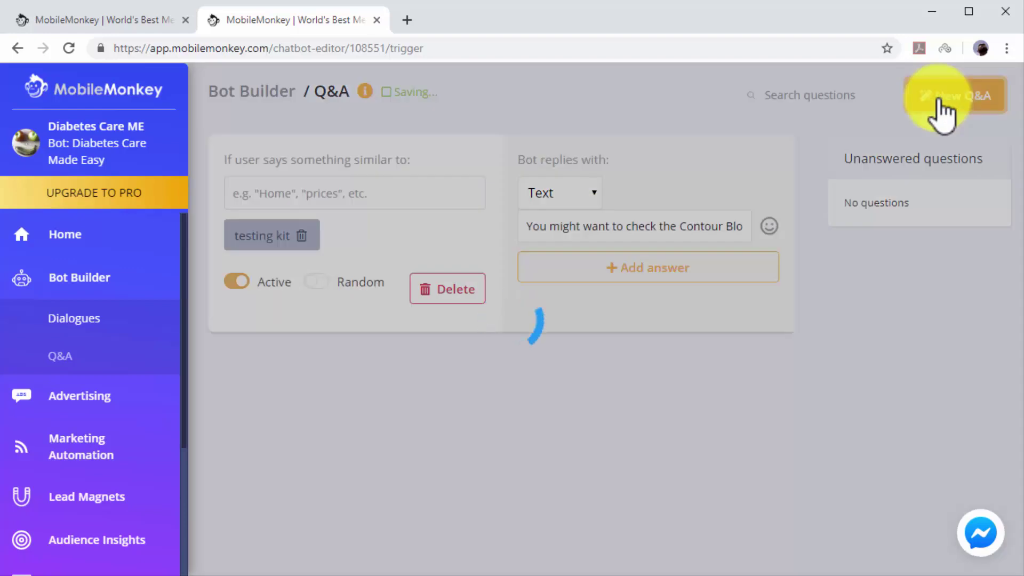